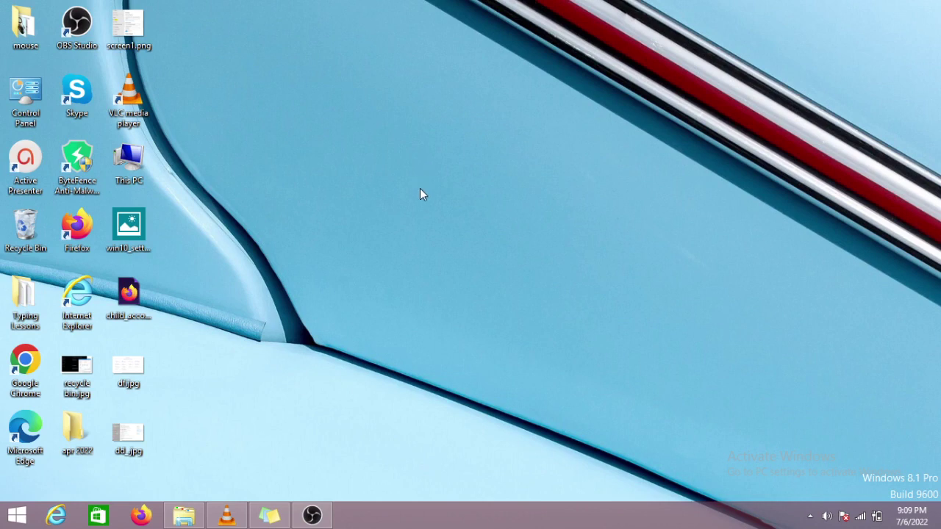
# Step: Open PC settings, go to Accounts > Sign-in options and begin changing the password
pyautogui.click(18, 517)
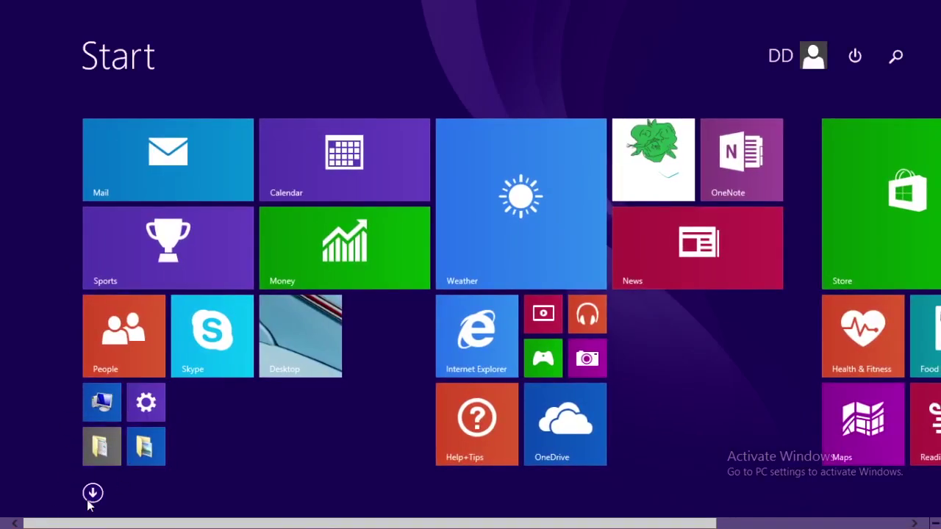
pyautogui.click(151, 406)
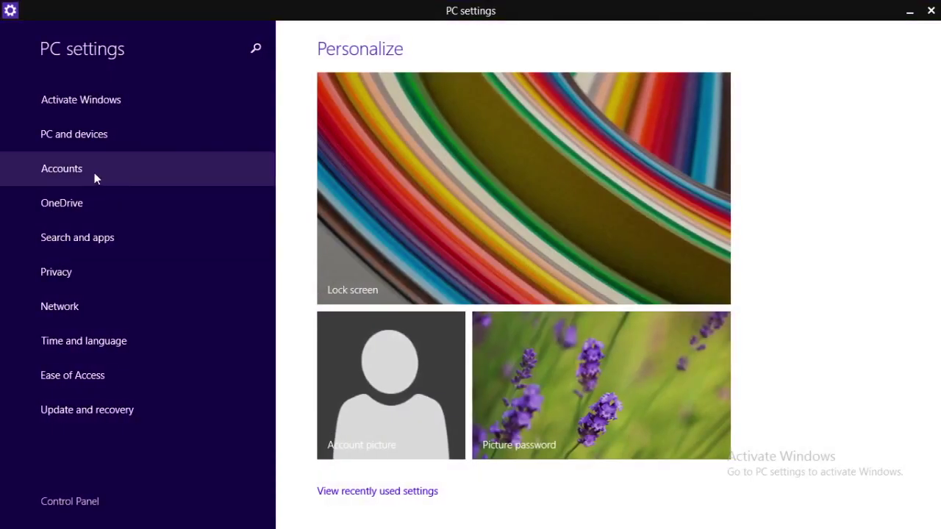
pyautogui.click(94, 175)
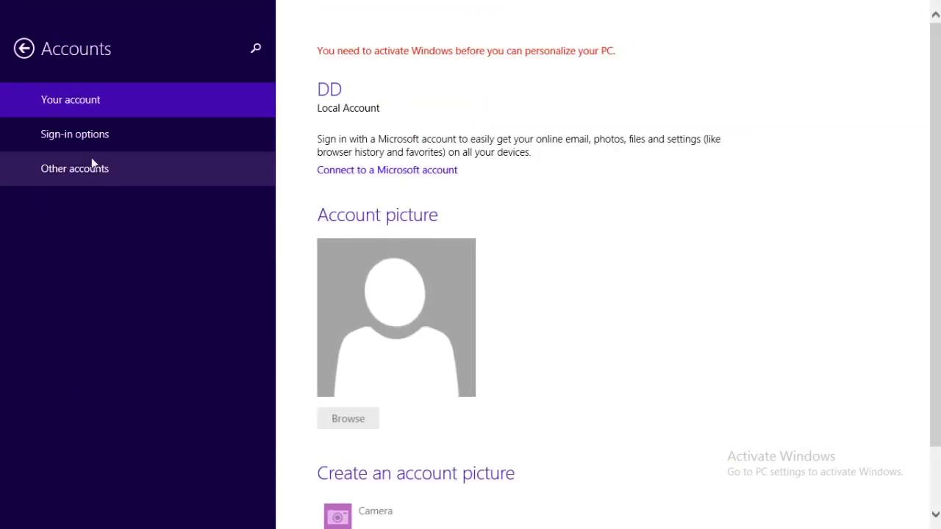
pyautogui.click(80, 143)
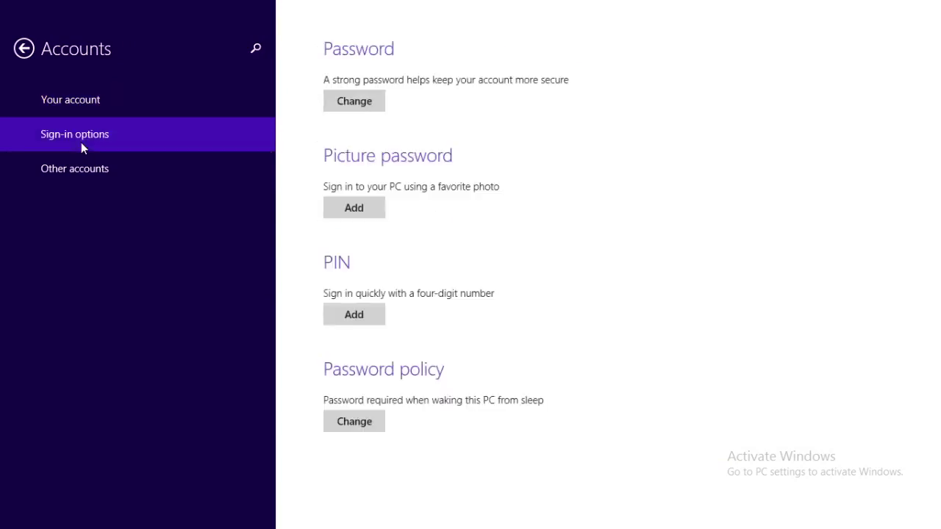
pyautogui.click(360, 107)
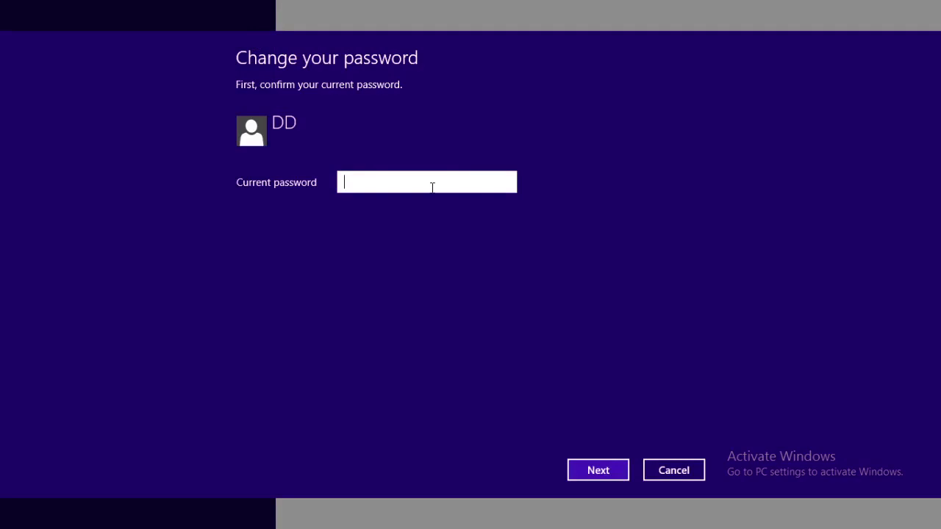
# Step: Verify the current password, then submit blank new-password fields and finish so DD has no password
pyautogui.write('••••••')
pyautogui.click(614, 474)
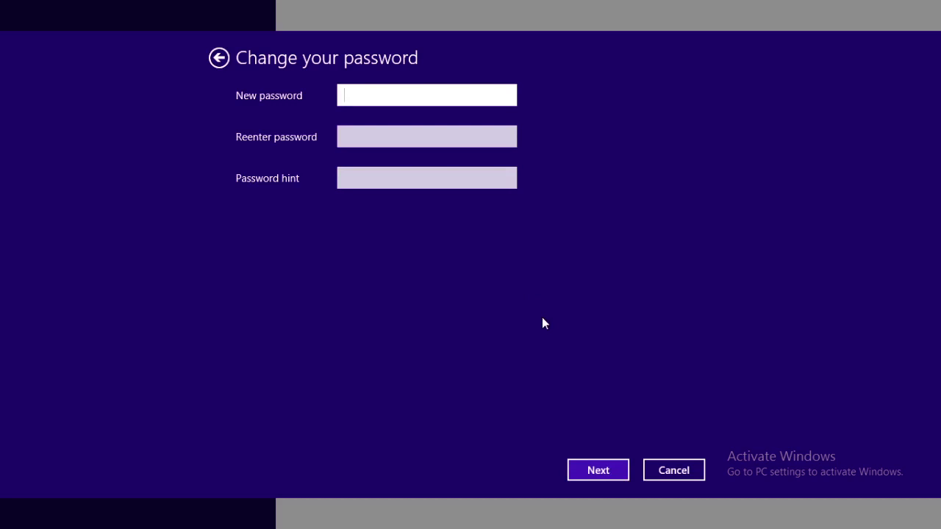
pyautogui.click(365, 138)
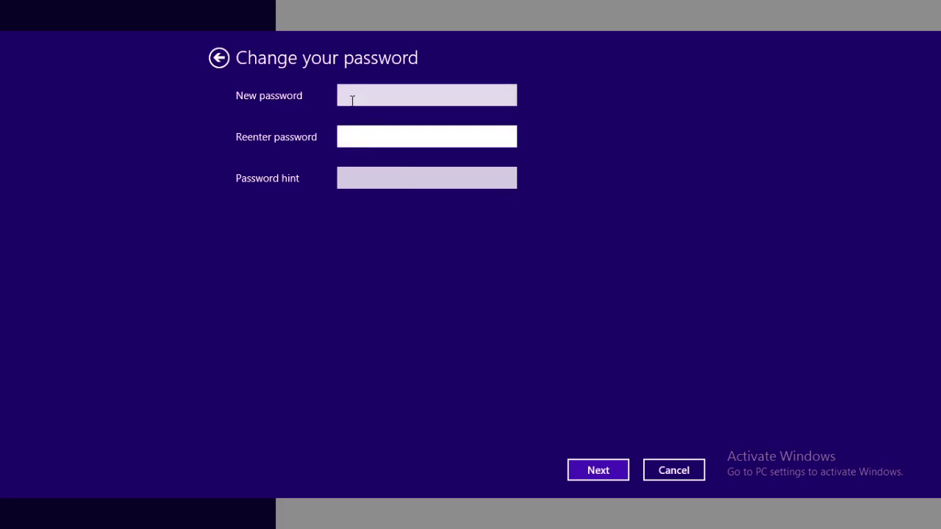
pyautogui.click(350, 96)
pyautogui.click(354, 135)
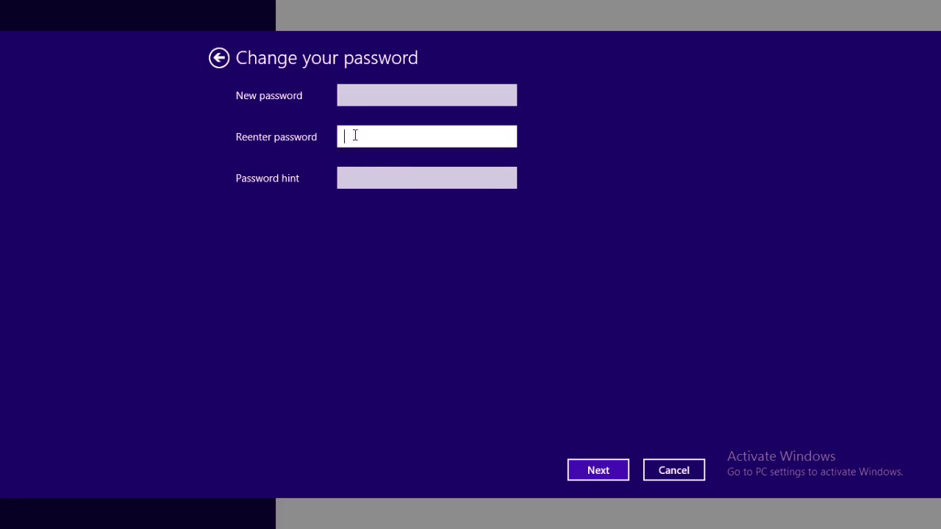
pyautogui.click(370, 181)
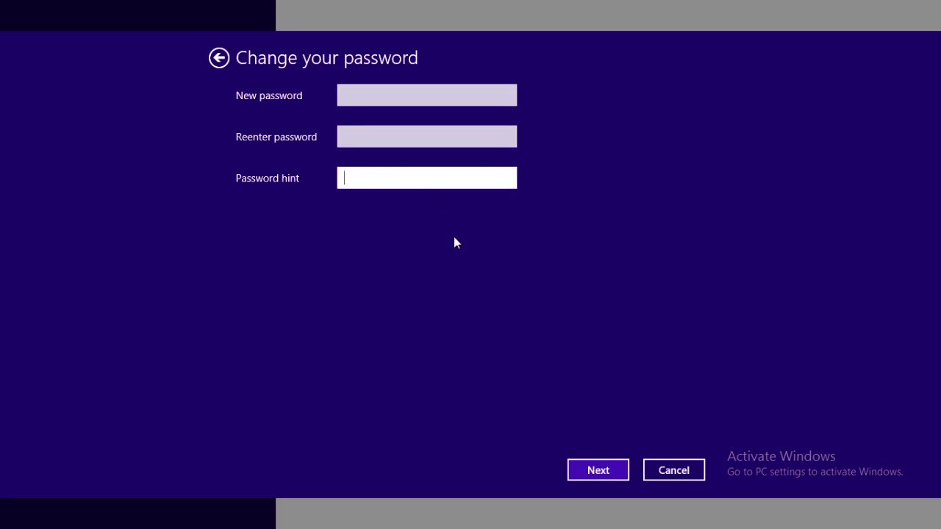
pyautogui.click(359, 98)
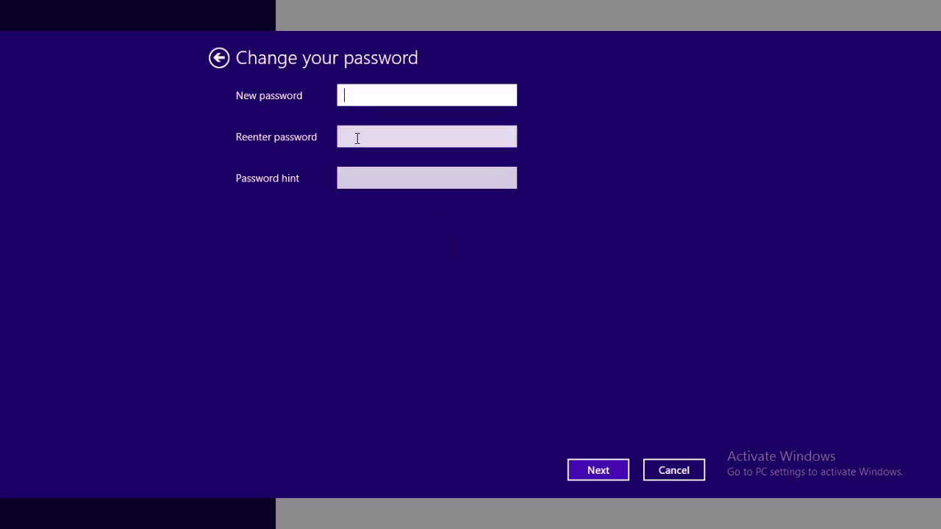
pyautogui.click(356, 139)
pyautogui.click(604, 475)
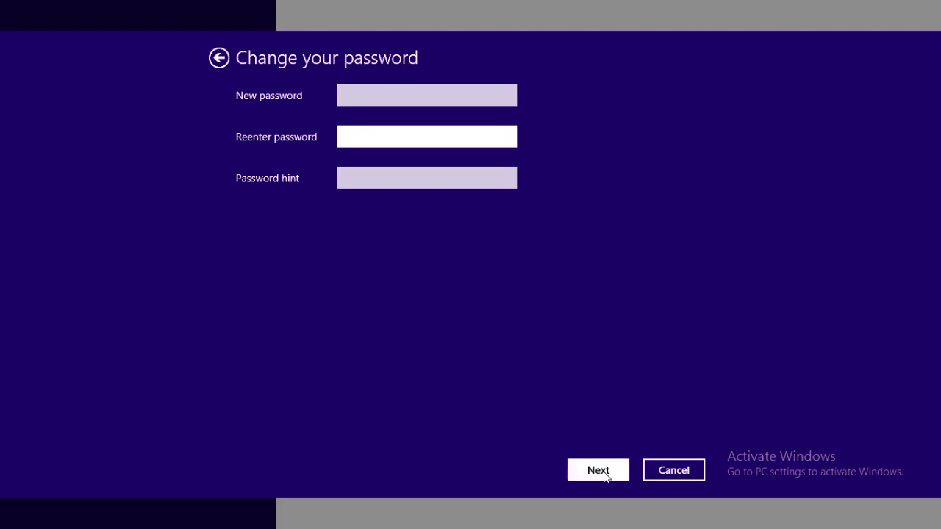
pyautogui.click(598, 471)
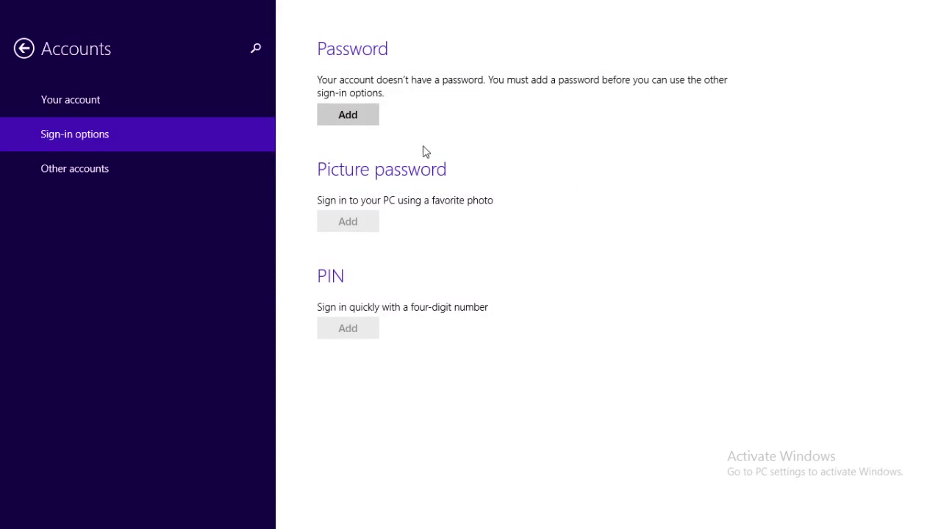
# Step: Close PC settings to return to the desktop
pyautogui.click(932, 8)
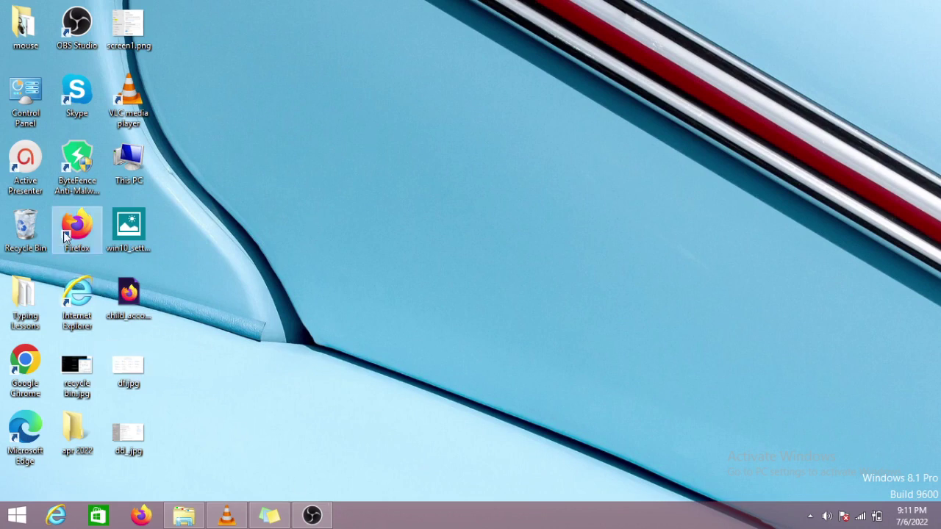
# Step: Reopen PC settings at Accounts > Sign-in options and start adding a password
pyautogui.click(16, 516)
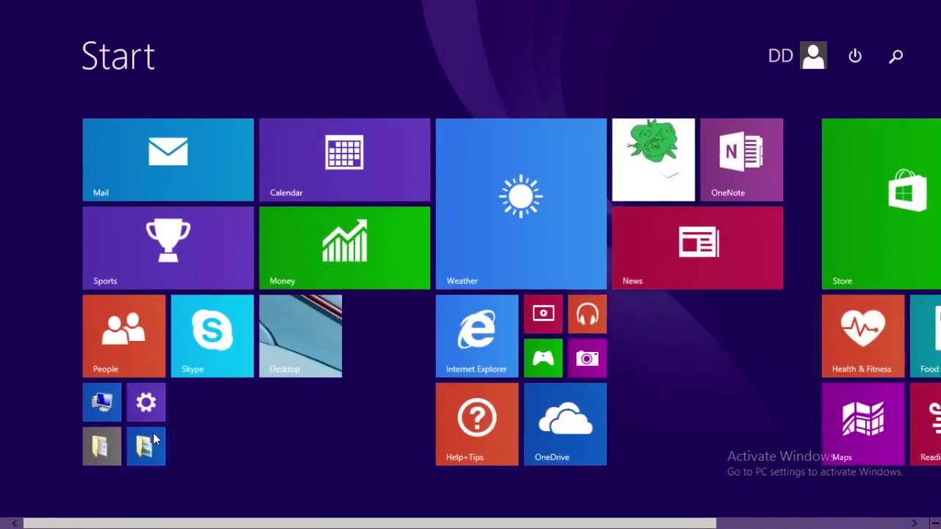
pyautogui.moveTo(147, 406); pyautogui.dragTo(145, 416)
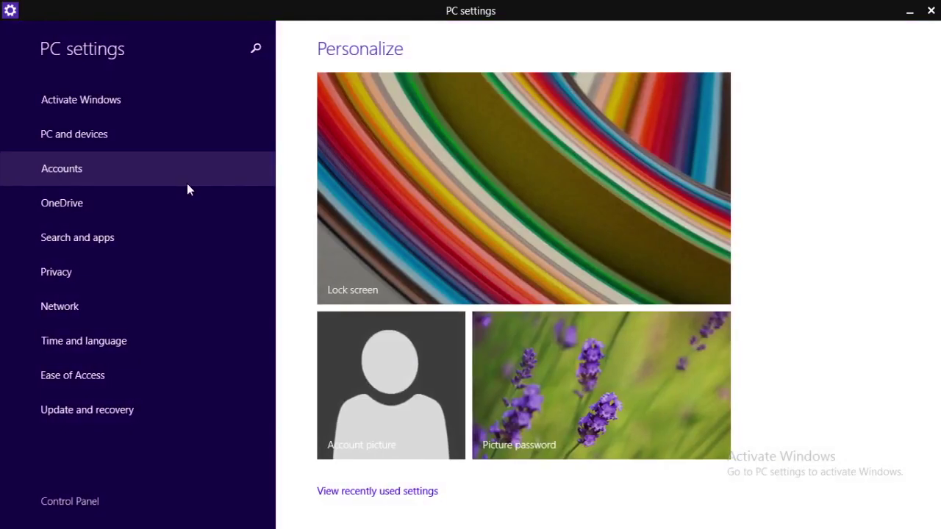
pyautogui.click(140, 177)
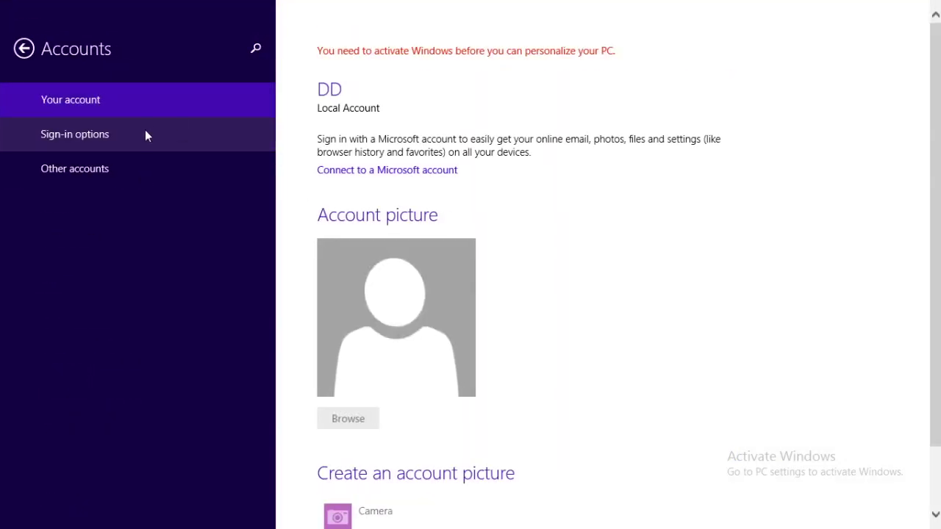
pyautogui.click(145, 133)
pyautogui.click(332, 119)
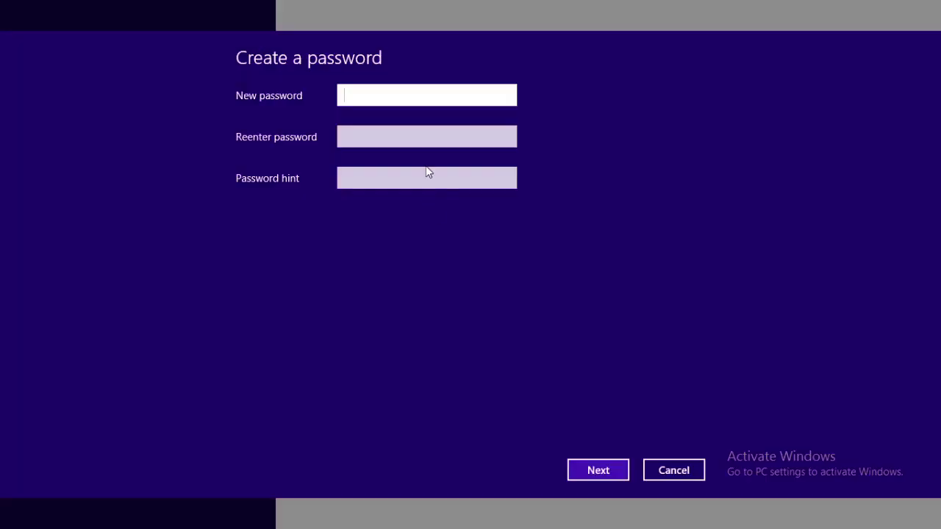
# Step: Enter and confirm a new password with the hint 'dd'
pyautogui.write('12')
pyautogui.click(368, 137)
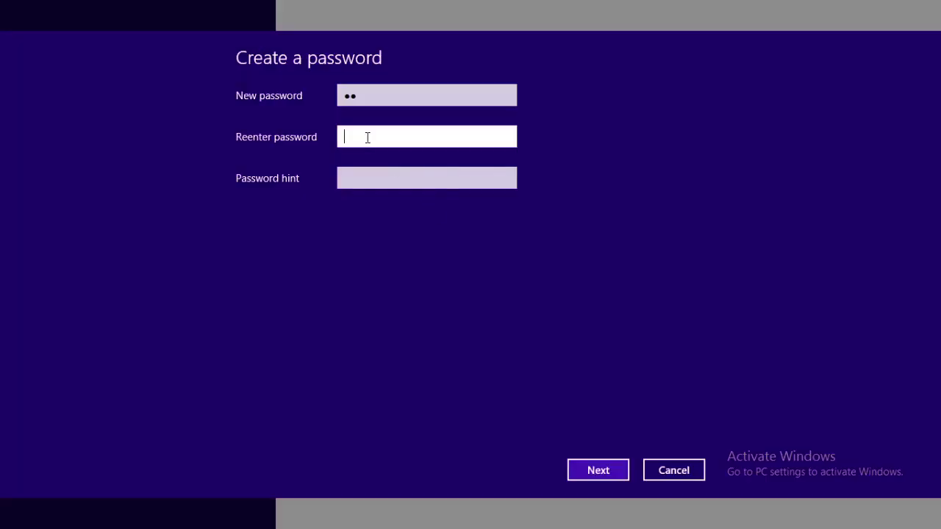
pyautogui.write('12')
pyautogui.click(371, 179)
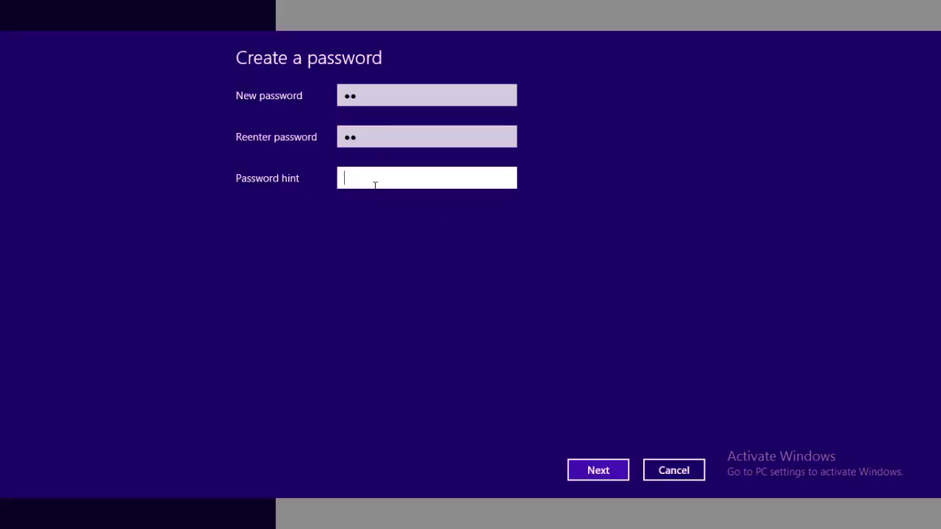
pyautogui.write('dd')
pyautogui.click(580, 469)
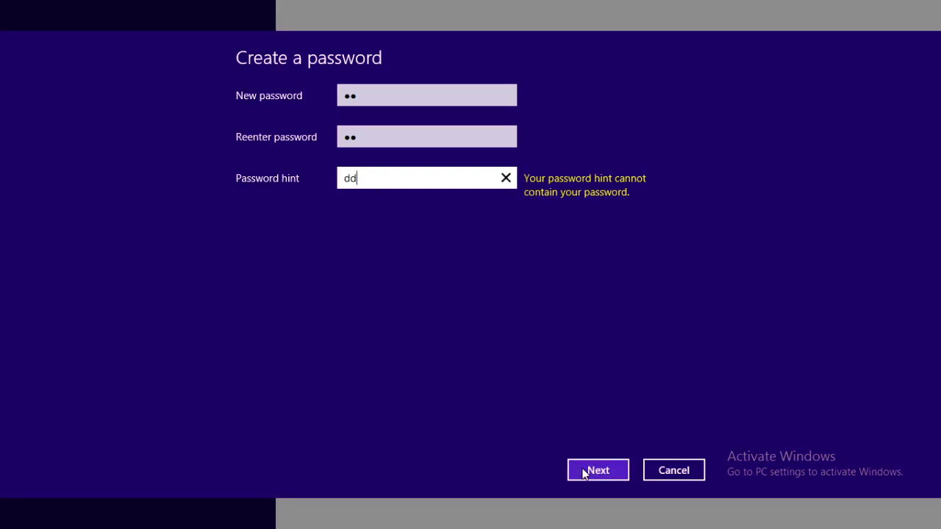
# Step: Re-enter the new password fields after the hint warning and finish creating the password
pyautogui.click(380, 94)
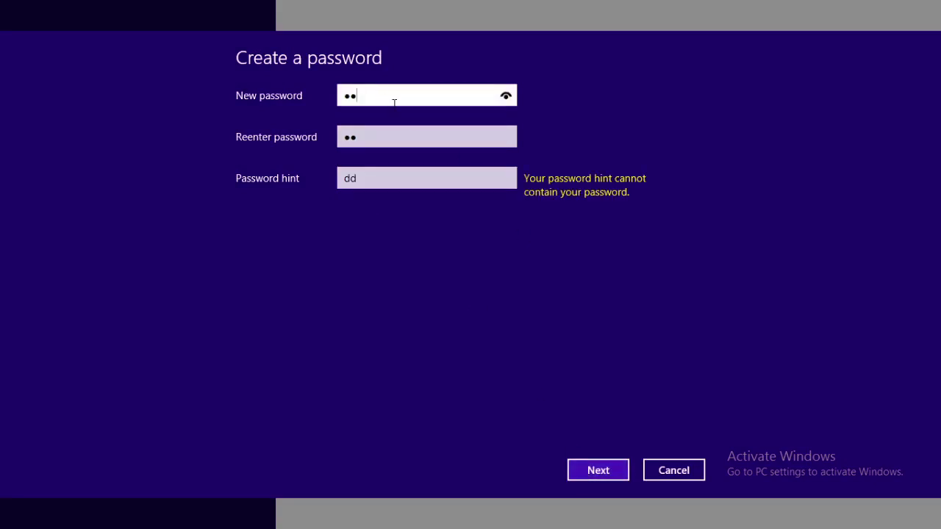
pyautogui.write('dddd')
pyautogui.click(397, 136)
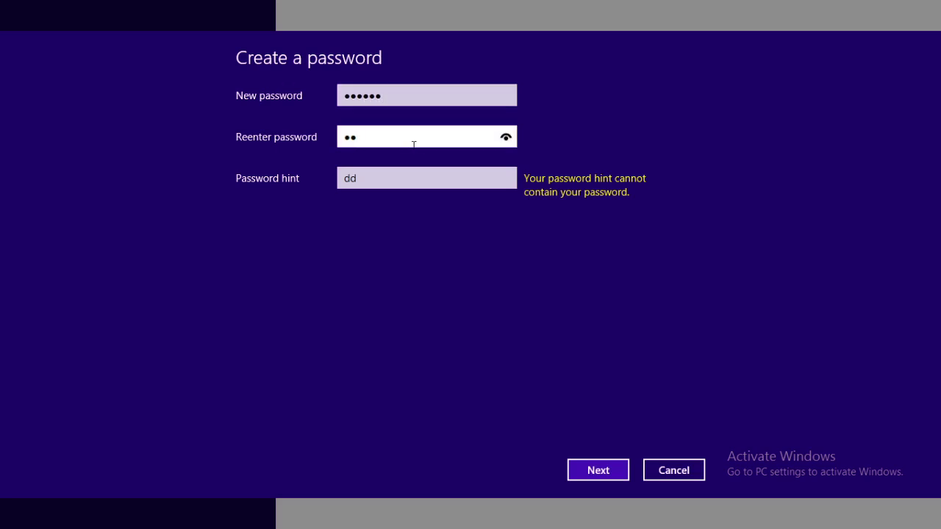
pyautogui.write('dddddd')
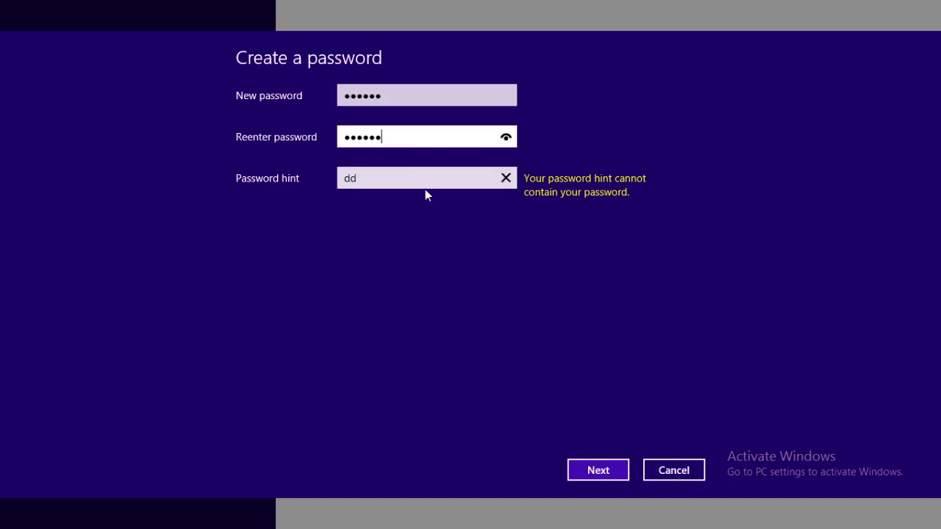
pyautogui.click(599, 472)
pyautogui.click(598, 473)
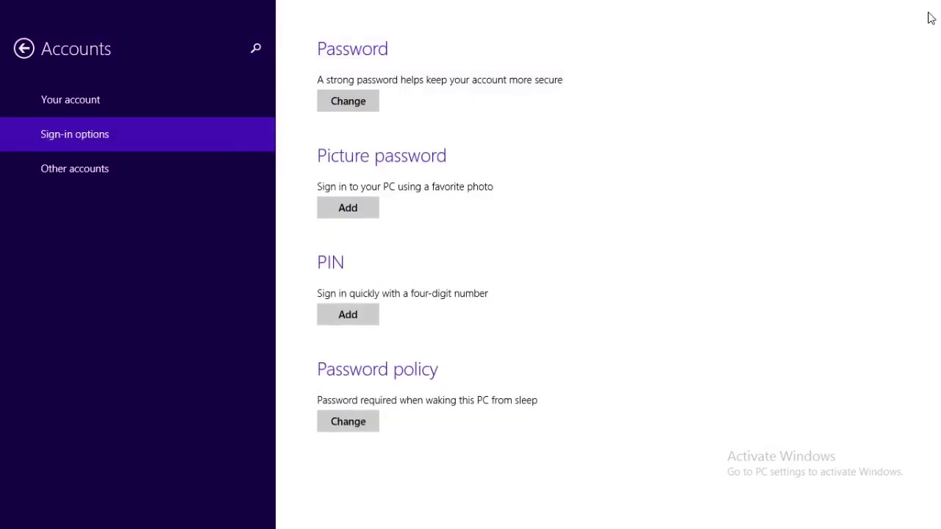
# Step: Close PC settings and launch Computer Management from the Start right-click menu
pyautogui.click(932, 6)
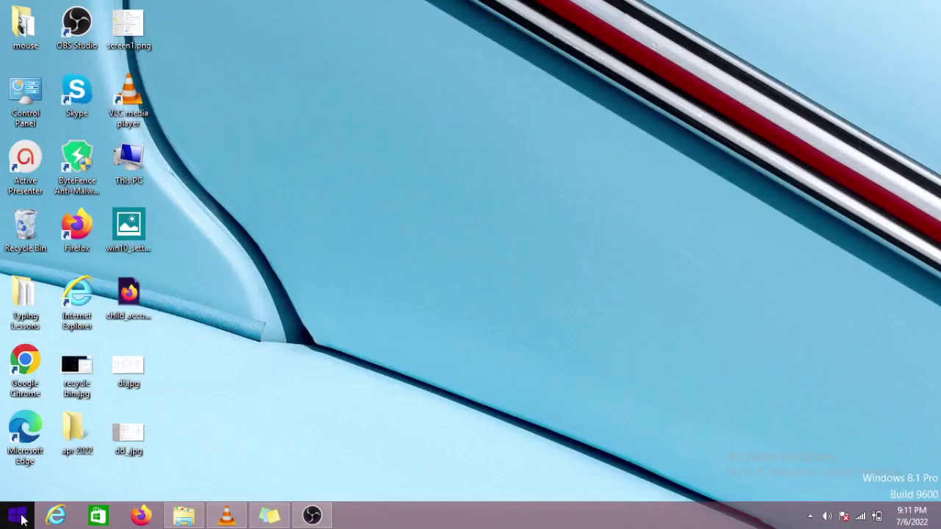
pyautogui.rightClick(23, 518)
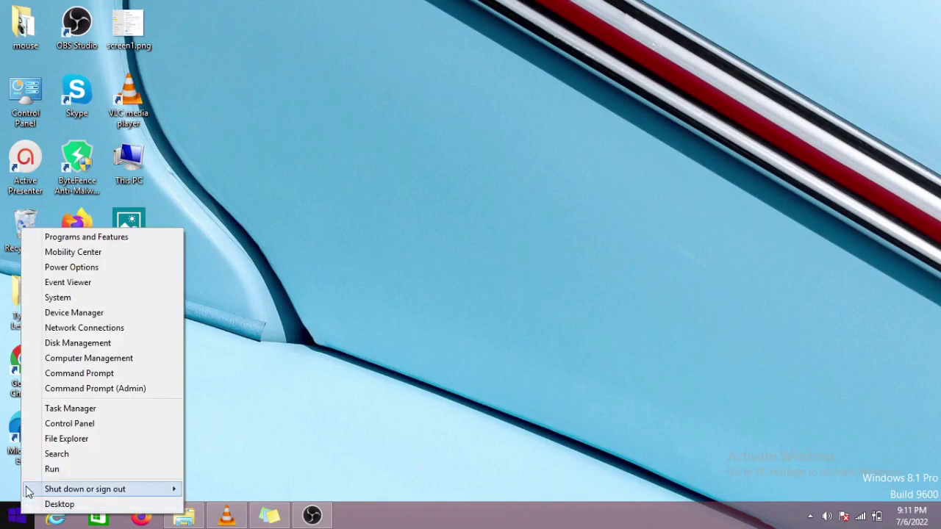
pyautogui.click(92, 362)
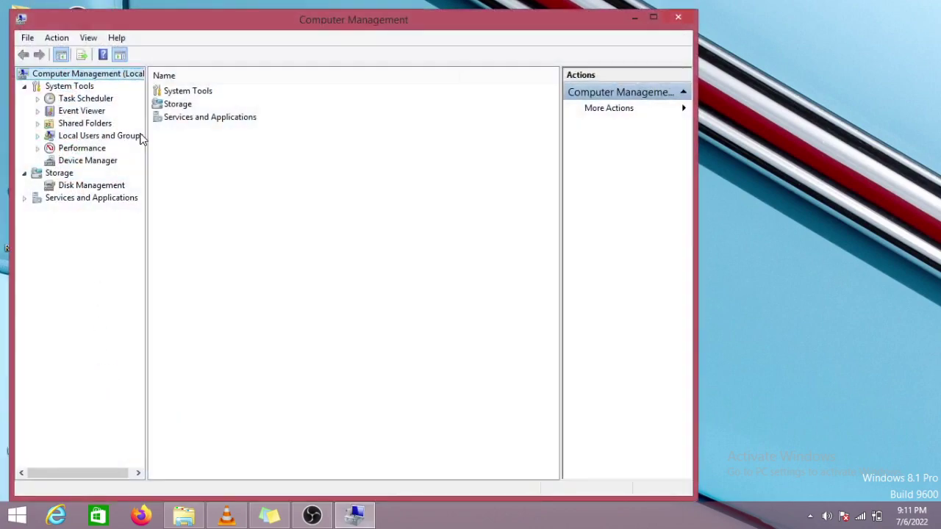
# Step: In Local Users and Groups > Users, choose Set Password for the account between Administrator and Guest
pyautogui.click(38, 138)
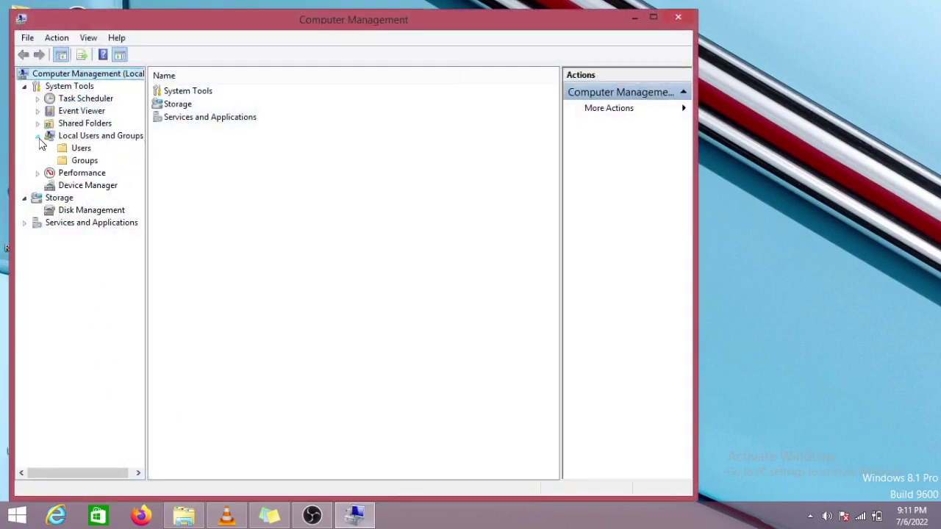
pyautogui.click(64, 150)
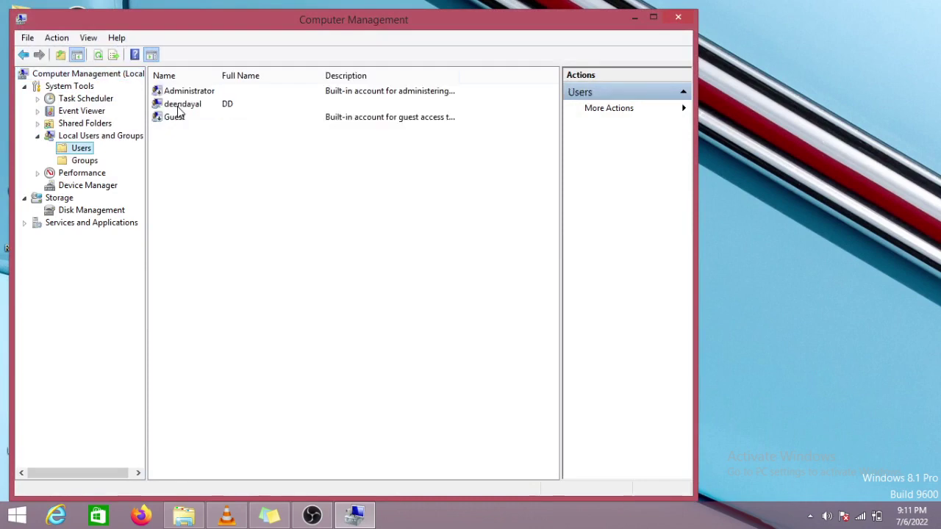
pyautogui.click(179, 106)
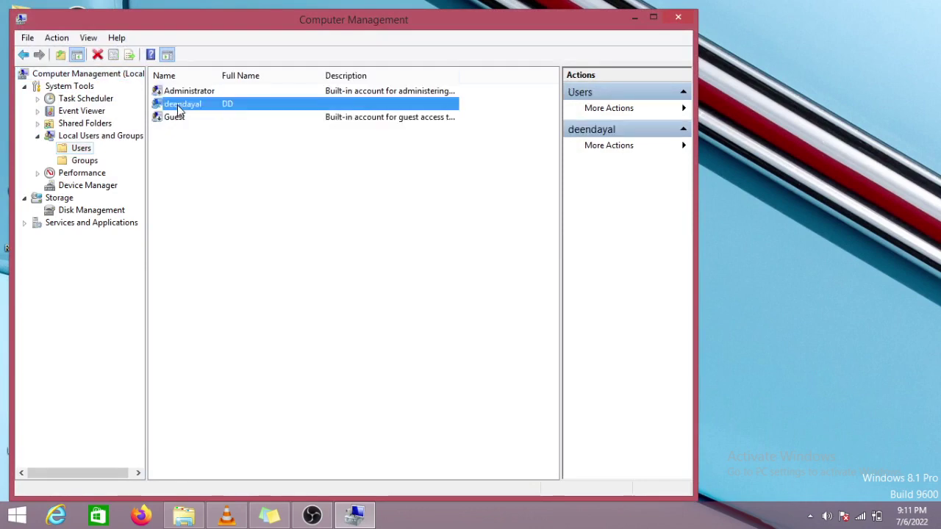
pyautogui.rightClick(178, 108)
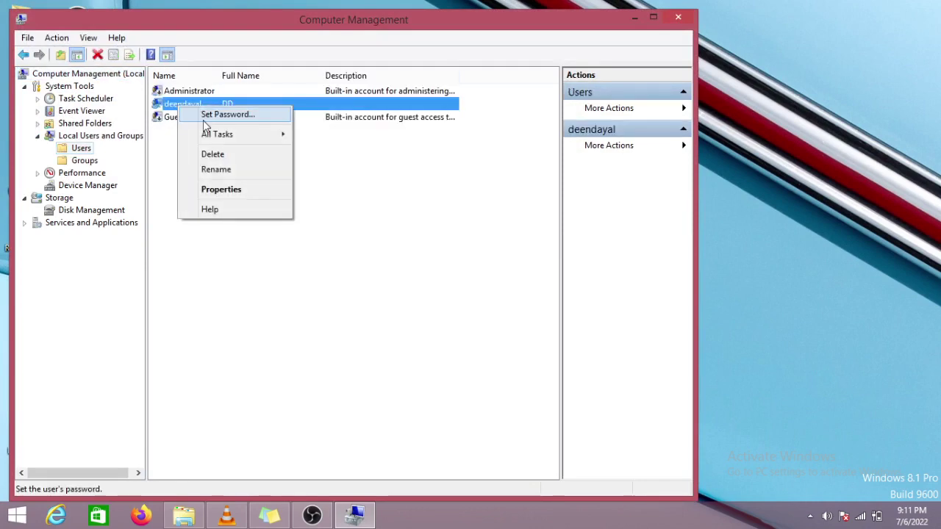
pyautogui.click(207, 116)
# Step: Proceed past the warning, apply empty New and Confirm password fields, and acknowledge the confirmation
pyautogui.click(283, 329)
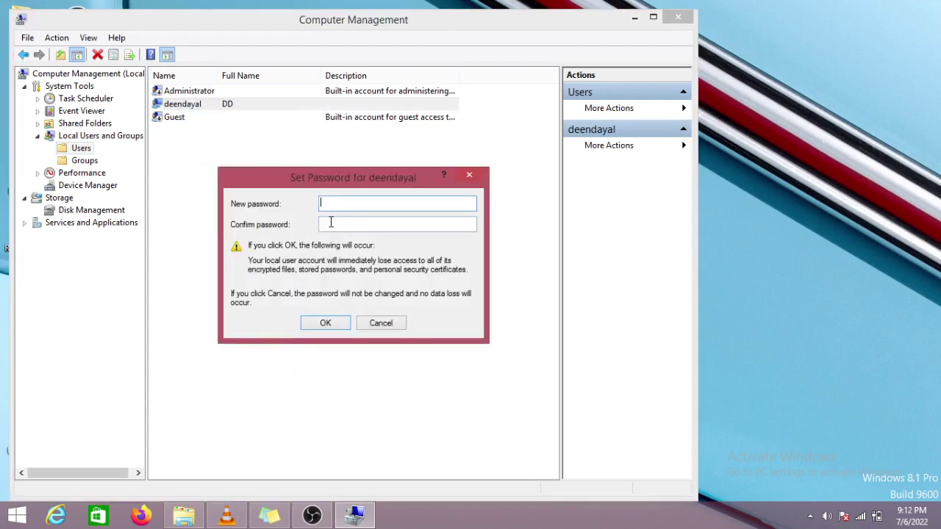
pyautogui.click(333, 225)
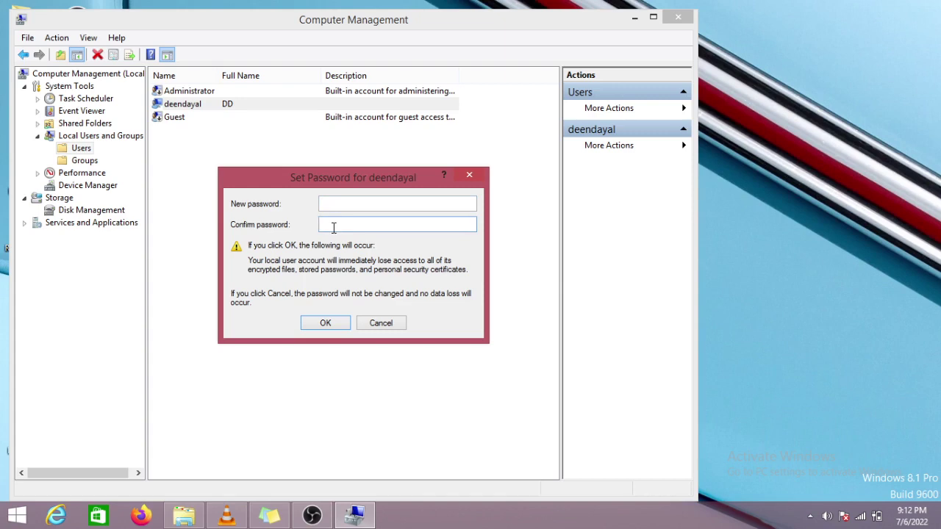
pyautogui.click(327, 203)
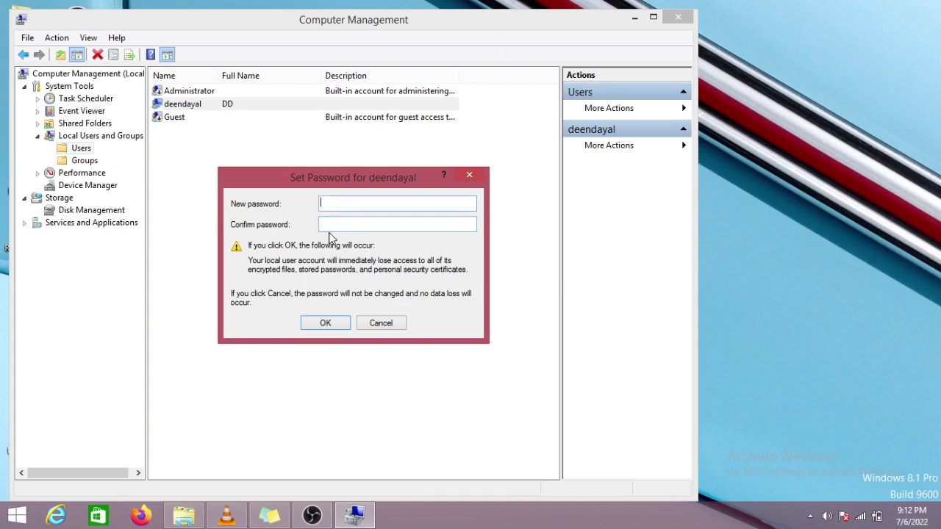
pyautogui.click(330, 227)
pyautogui.click(333, 204)
pyautogui.click(333, 226)
pyautogui.click(332, 328)
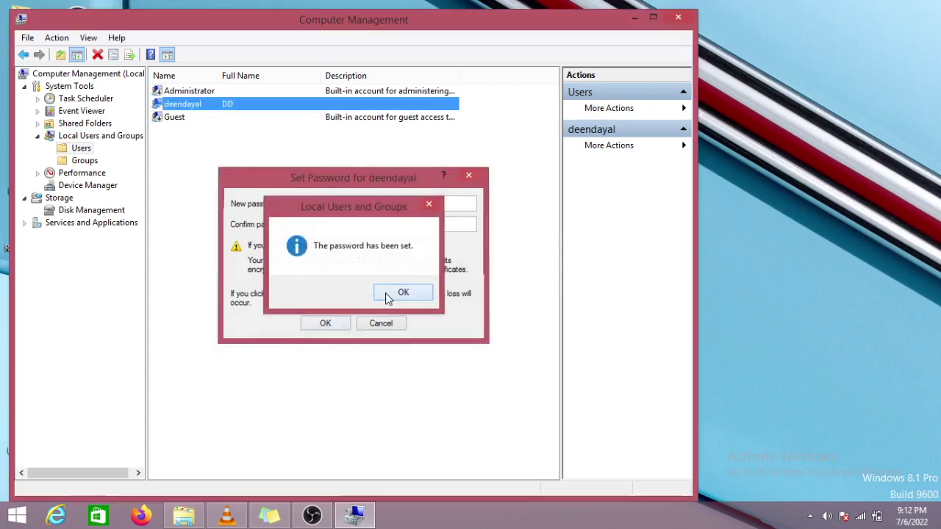
pyautogui.click(388, 297)
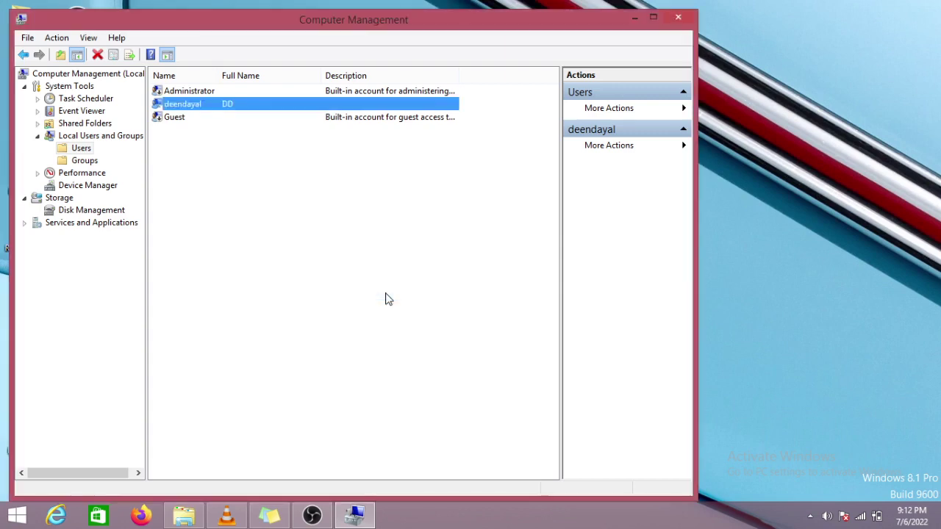
# Step: Minimize Computer Management to show the desktop
pyautogui.click(634, 22)
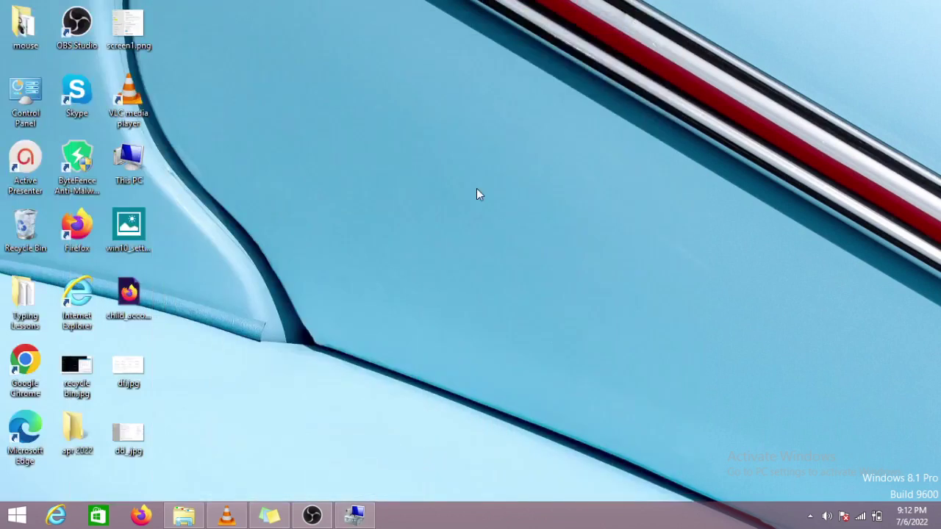